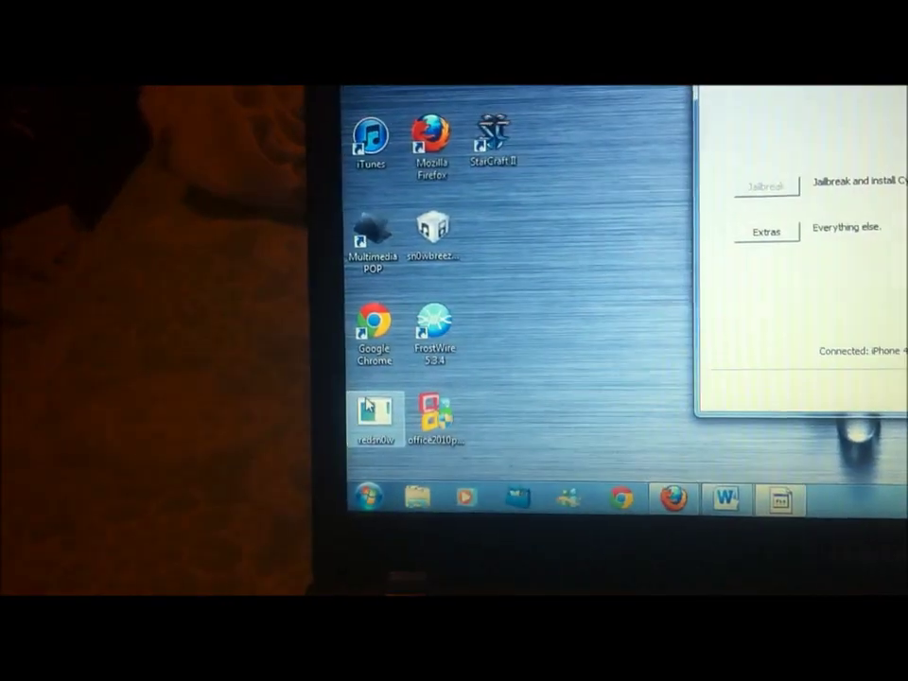
Check the redsn0w shortcut's options and dismiss them without changes
right_click(368, 405)
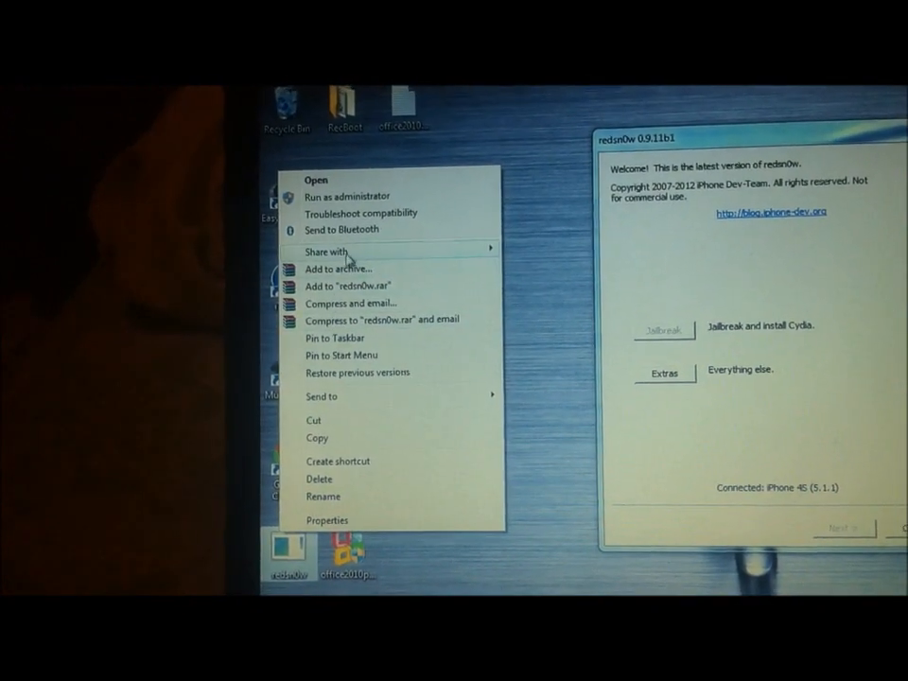
click(523, 367)
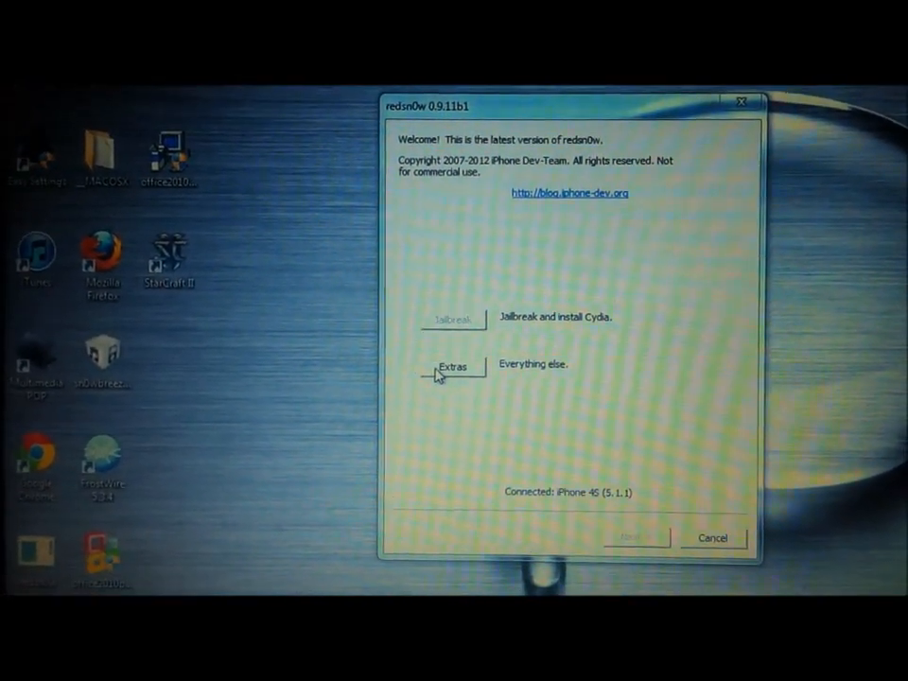
Go through Extras and Even more to Restore, bringing up the Browse for IPSW dialog
click(440, 372)
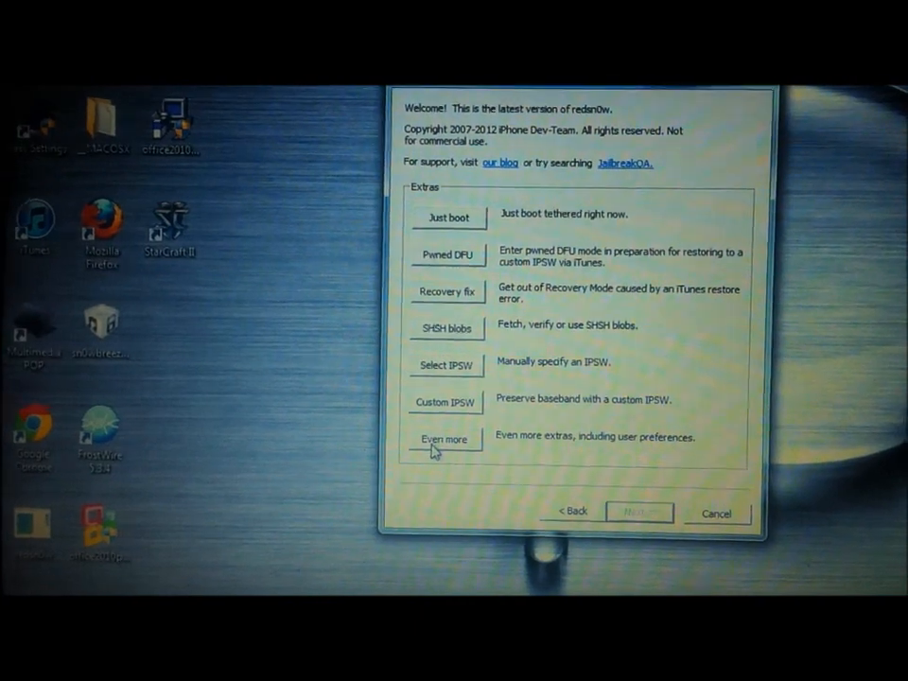
click(436, 444)
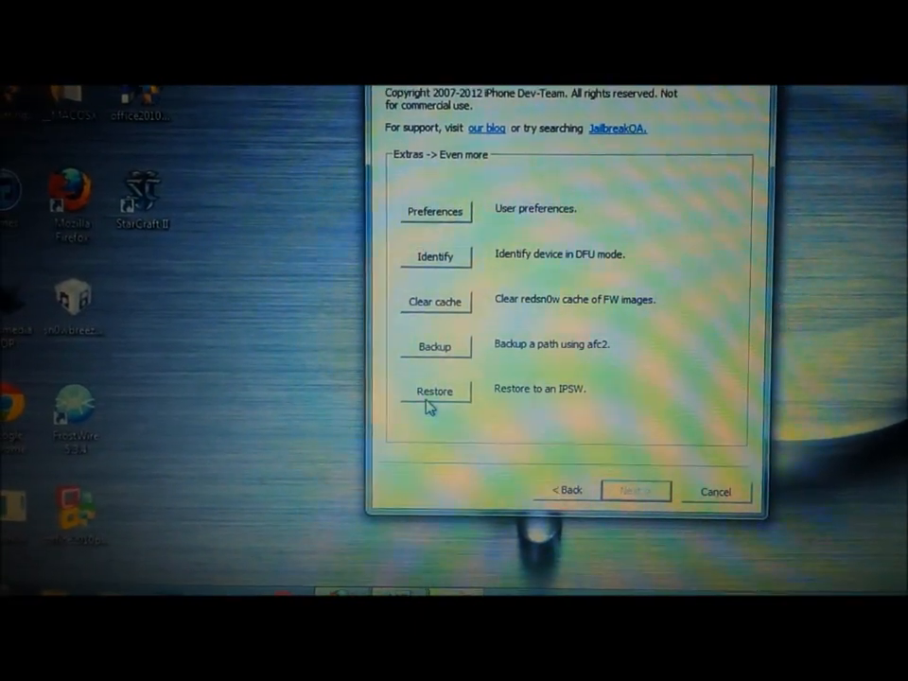
click(428, 405)
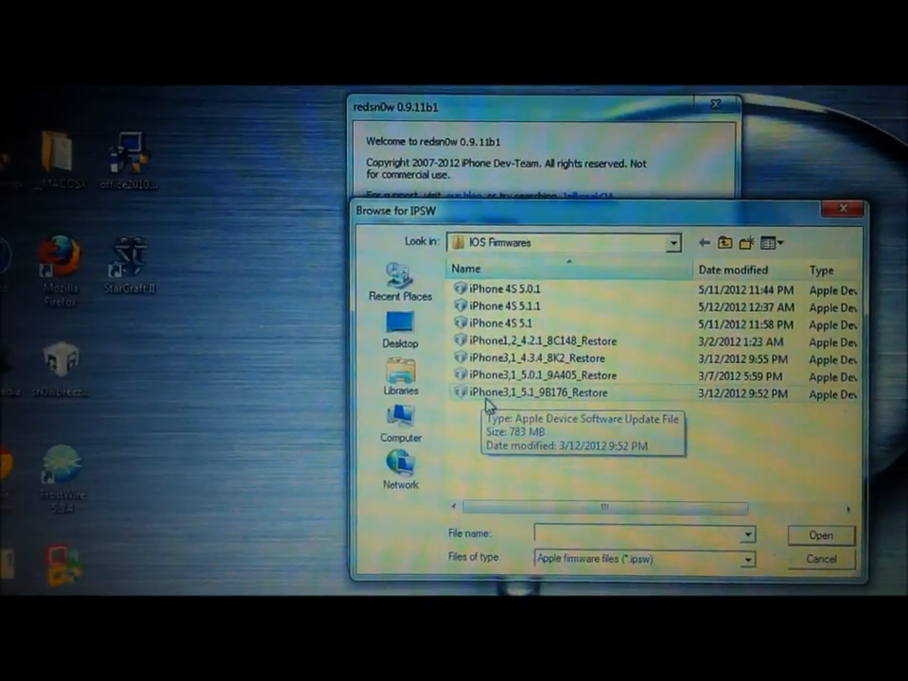
Choose the iPhone 4S 5.0.1 IPSW, acknowledge the notice, then choose the required 5.1.1 IPSW
click(527, 301)
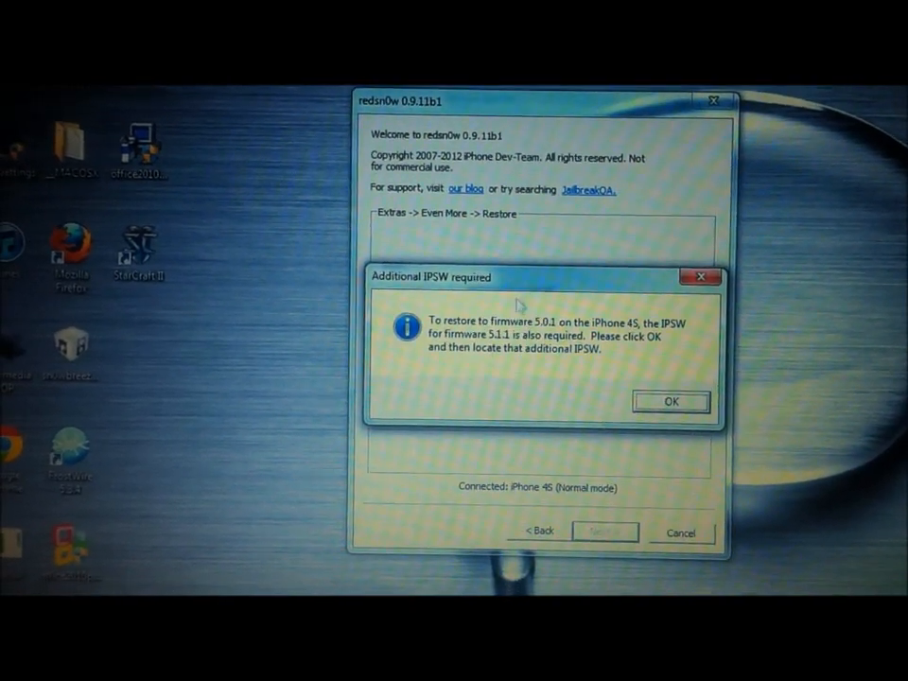
click(677, 395)
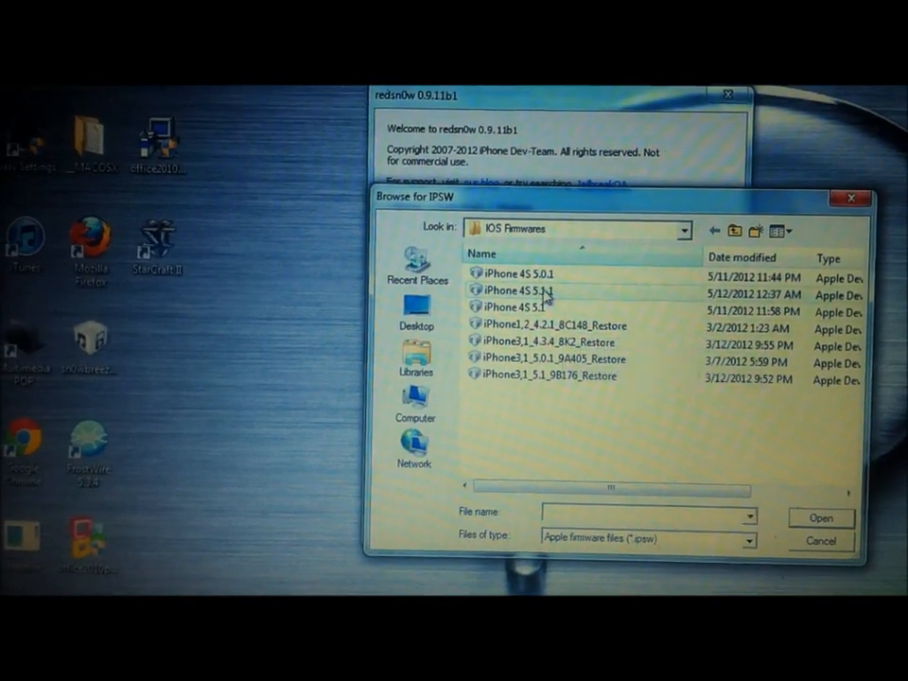
double_click(553, 279)
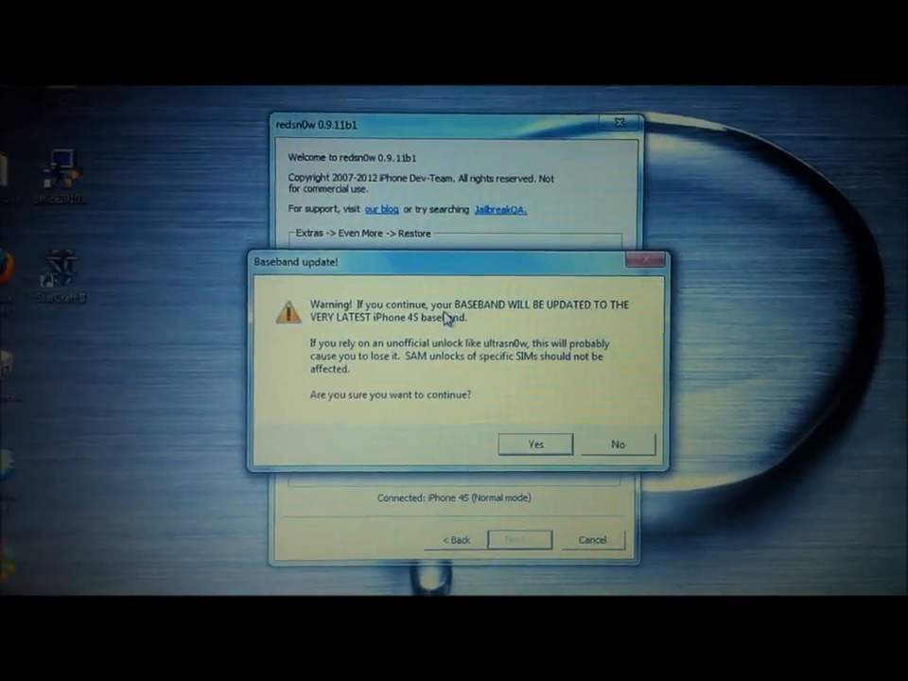
Accept the baseband update to the latest version and acknowledge the Entering recovery notice
key(Return)
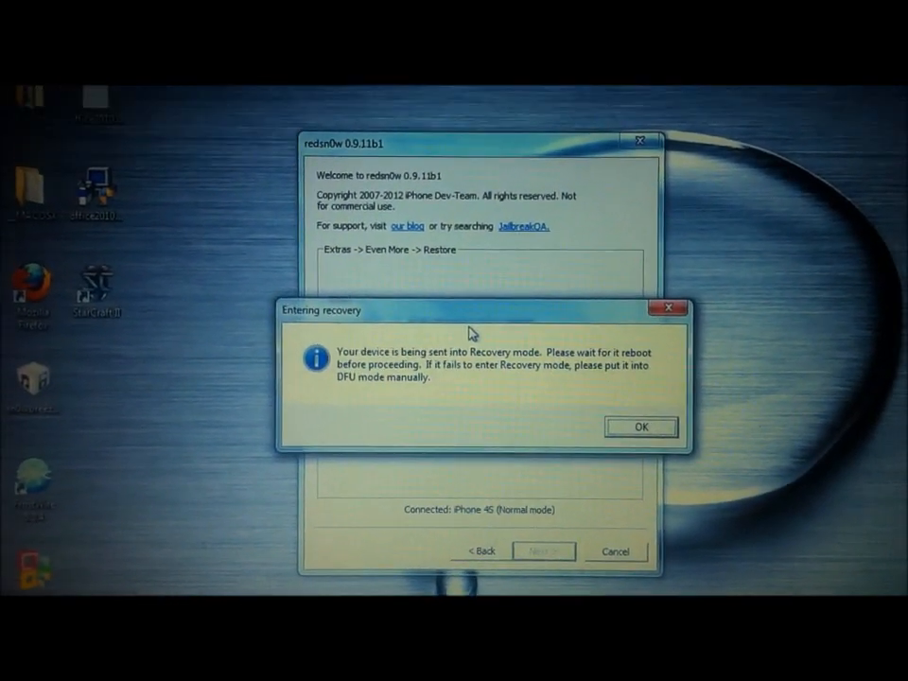
key(Return)
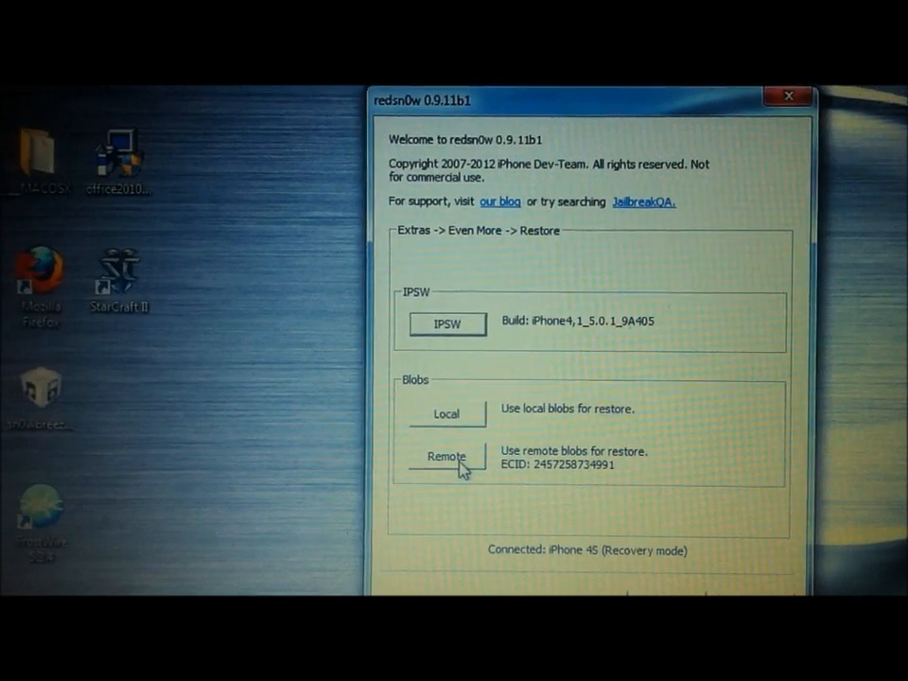
Restore to iPhone4,1_5.0.1_9A405 using Remote blobs fetched from the server
click(460, 462)
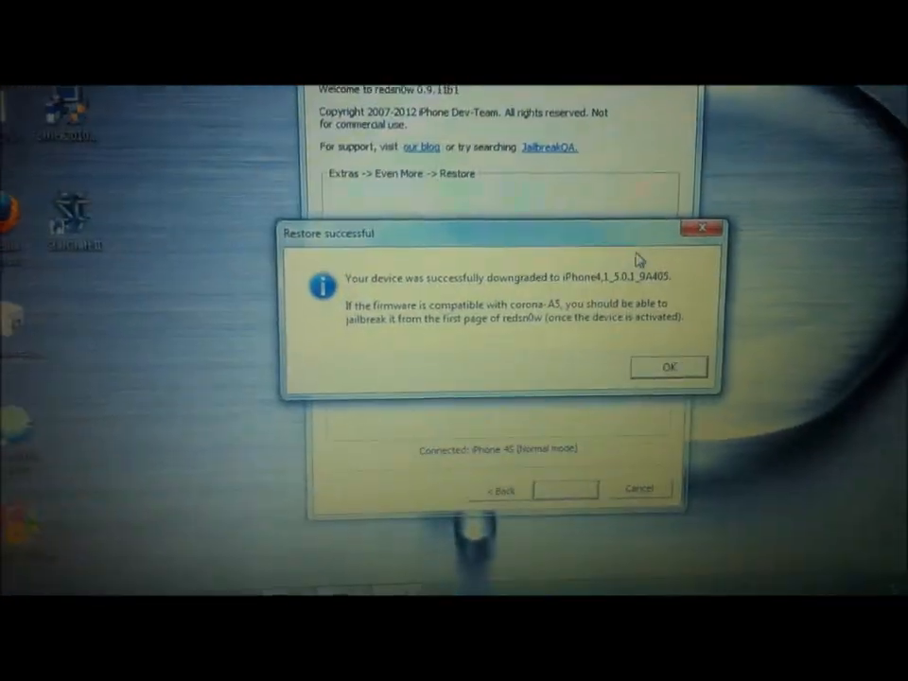
Acknowledge the Restore successful notice and go back twice toward redsn0w's first page
key(Return)
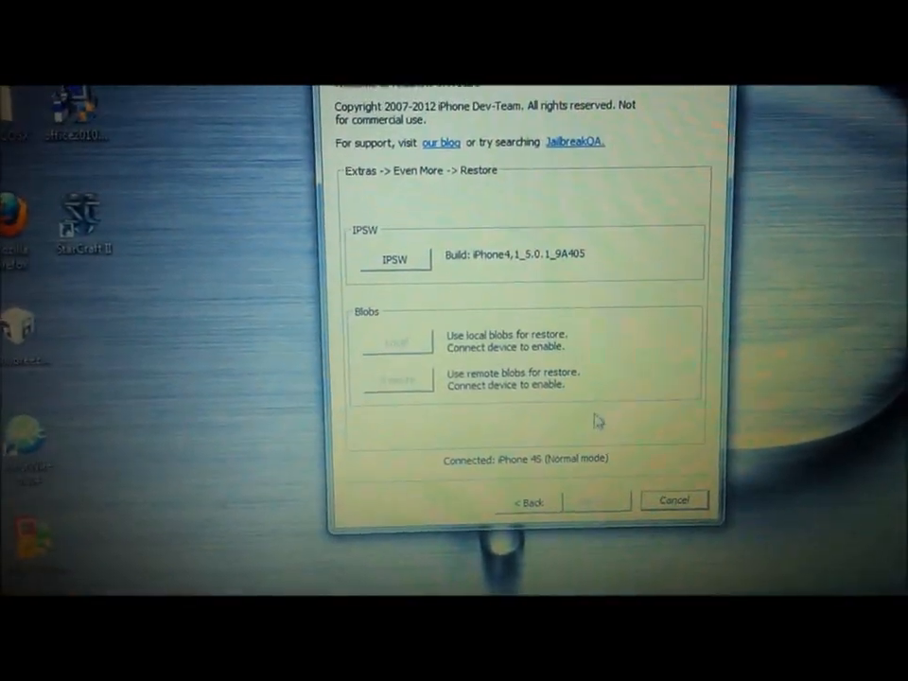
click(541, 511)
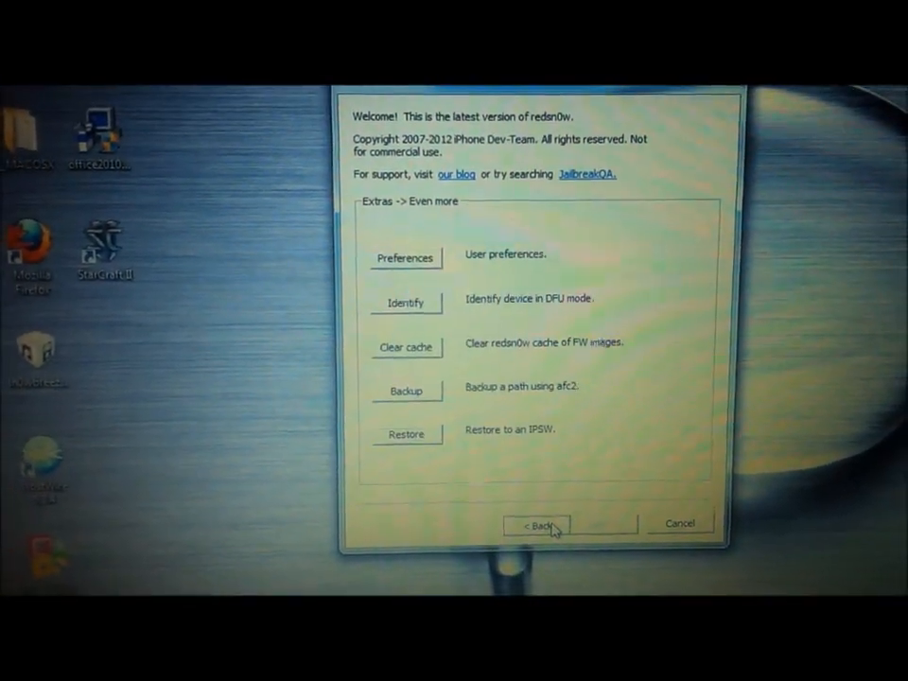
click(550, 529)
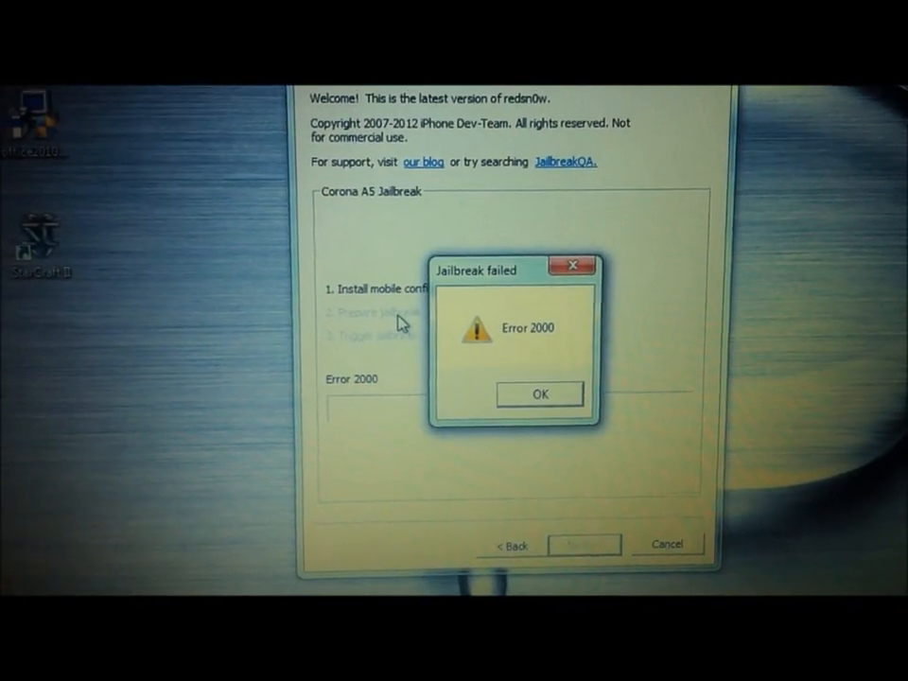
Acknowledge the Error 2000 failure notice on the Corona A5 Jailbreak page
key(Return)
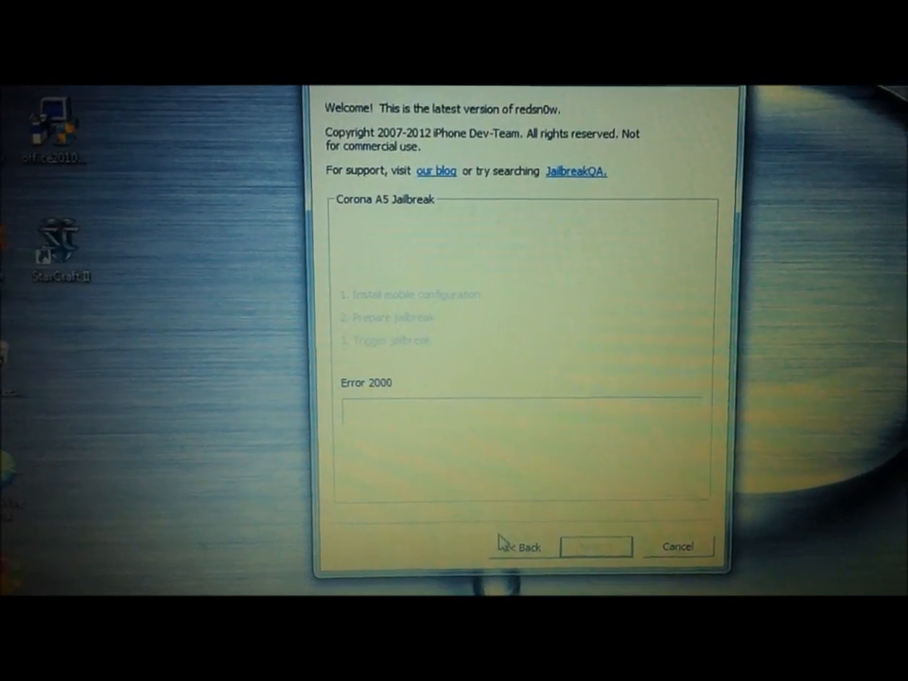